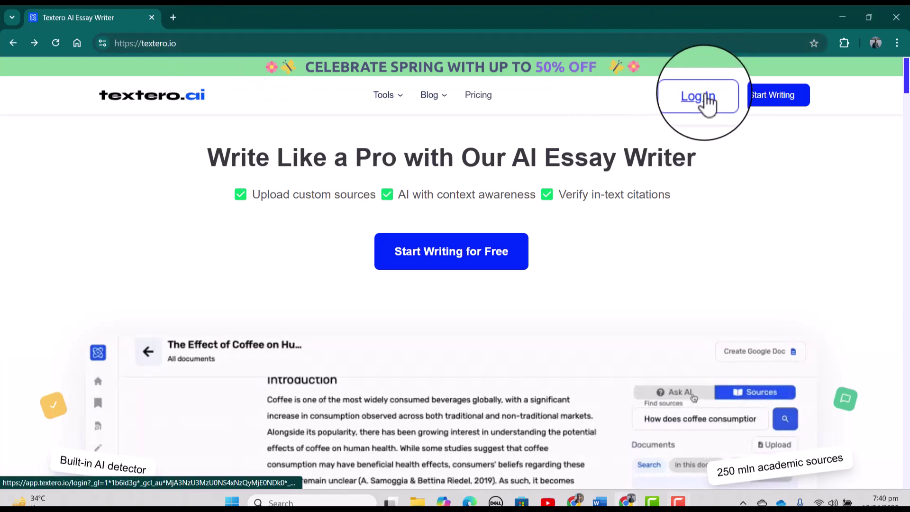
Log in to the Textero.ai account.
left_click(701, 100)
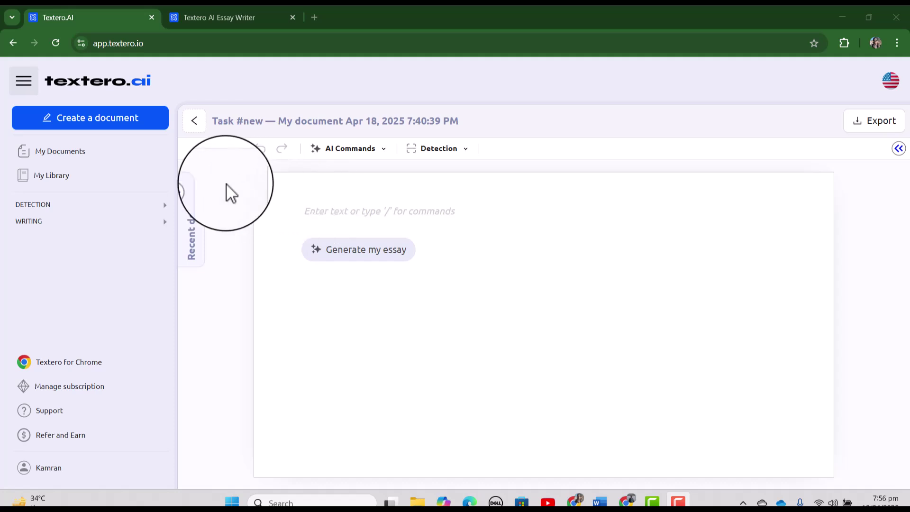
Browse the saved documents and My Library sources, then expand the writing tools list.
left_click(65, 158)
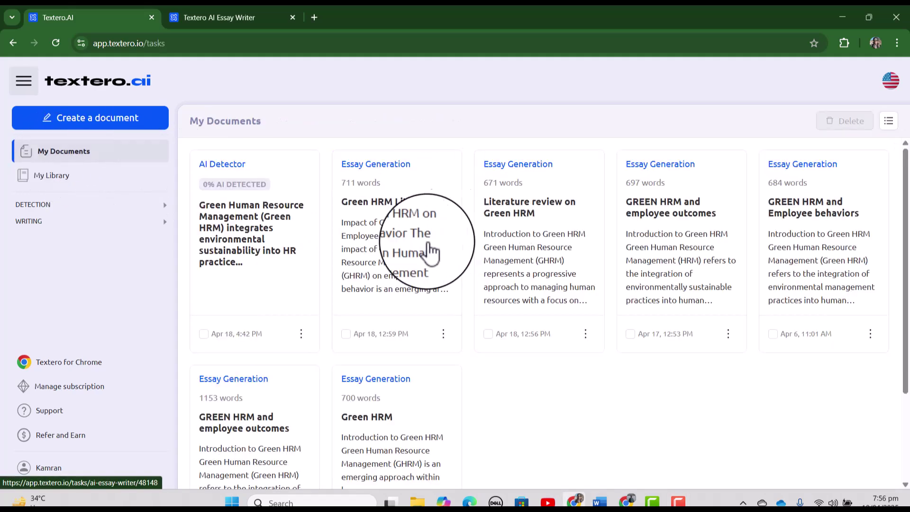
scroll(745, 355, "down", 1)
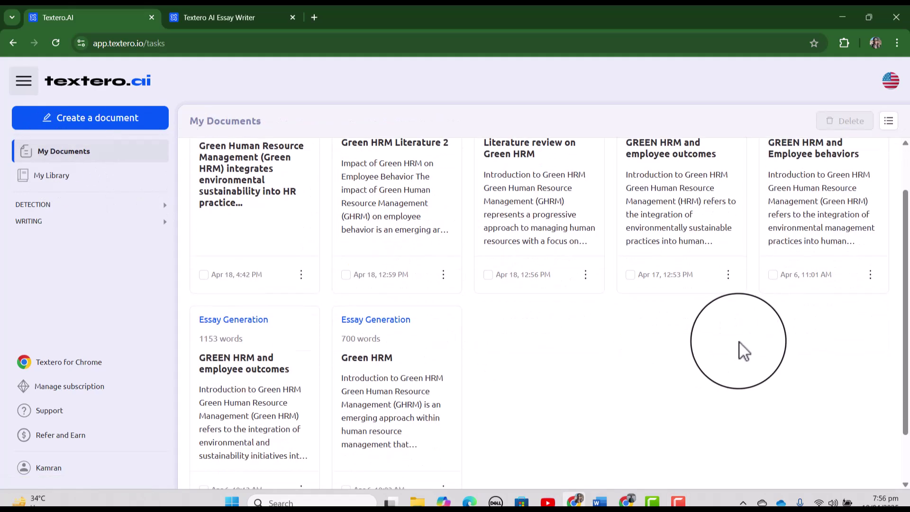
scroll(740, 351, "up", 1)
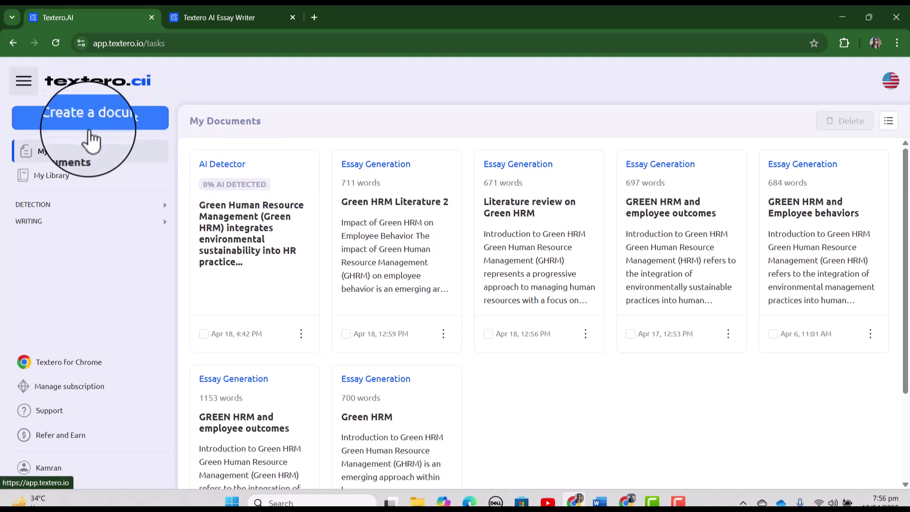
left_click(73, 182)
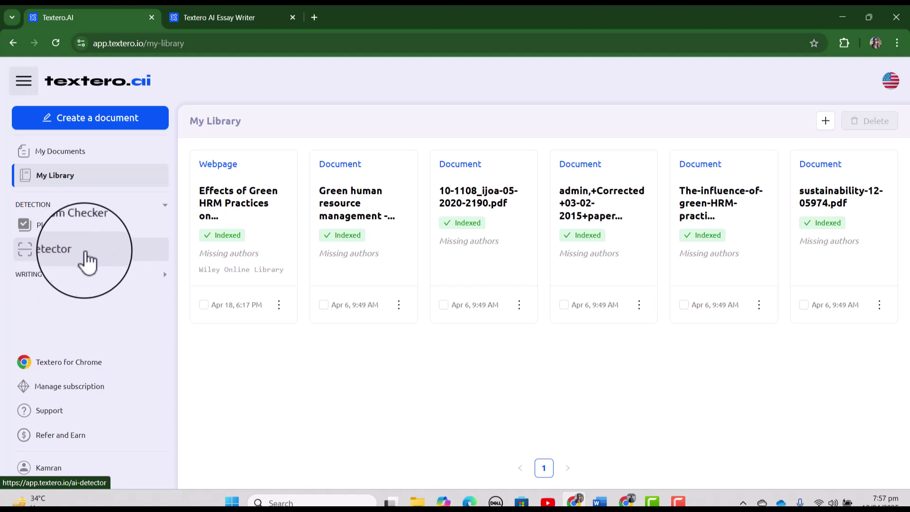
left_click(34, 281)
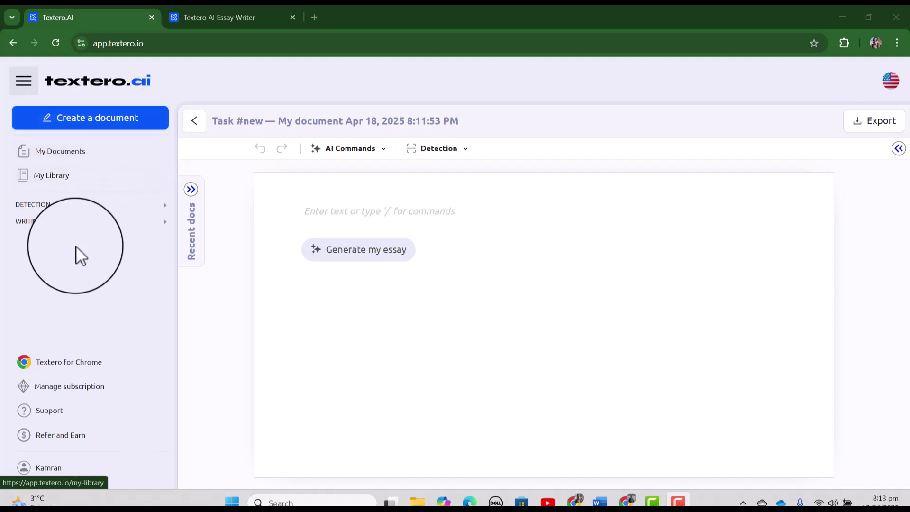
Open Essay Topic Finder under WRITING and paste 'transformational Leadership' as the keyword.
left_click(43, 224)
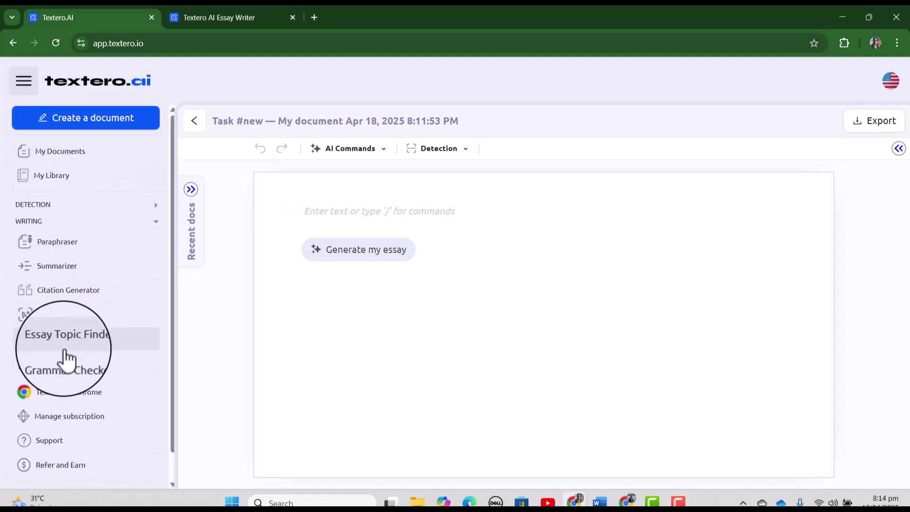
left_click(75, 354)
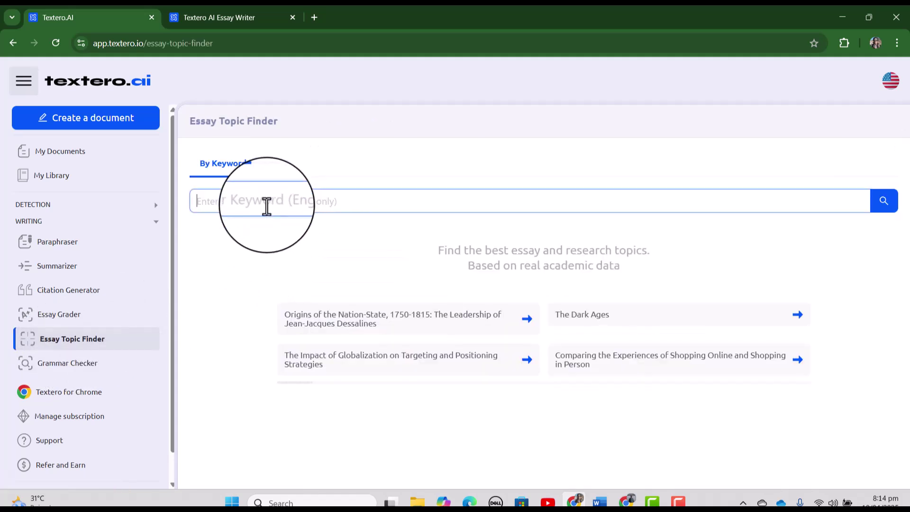
type("transformational Leadership")
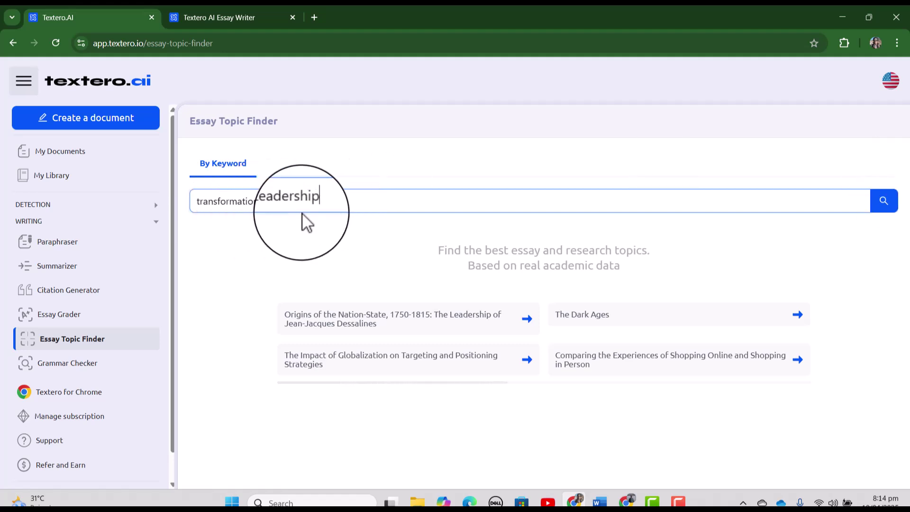
Search topics for 'transformational Leadership' and scroll through the 204 results.
left_click(891, 208)
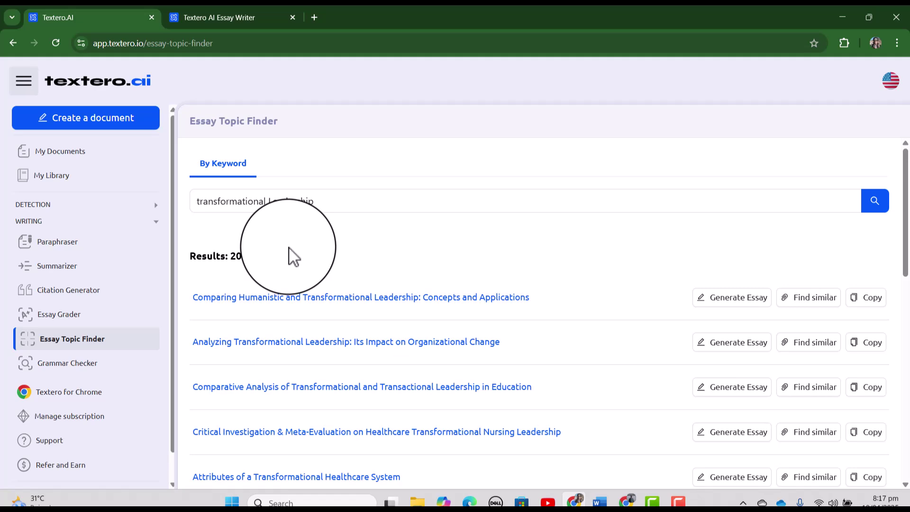
scroll(310, 246, "down", 2)
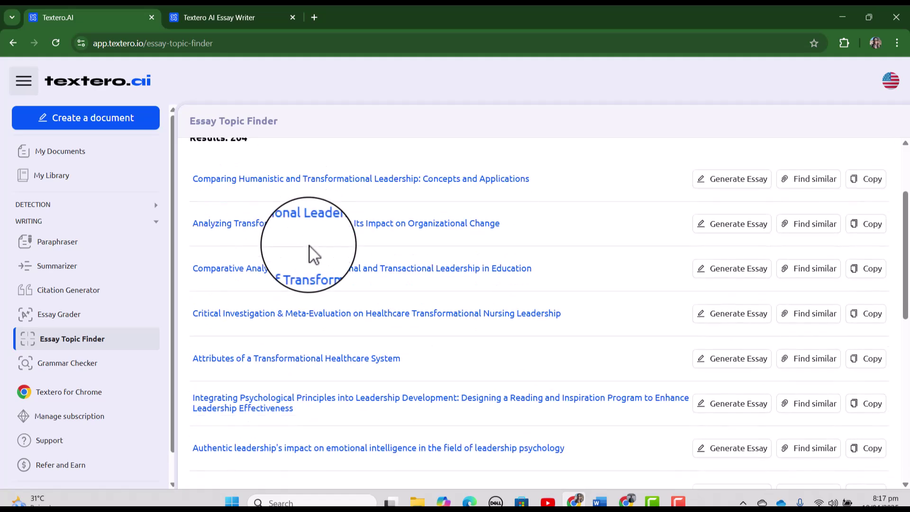
scroll(309, 247, "down", 2)
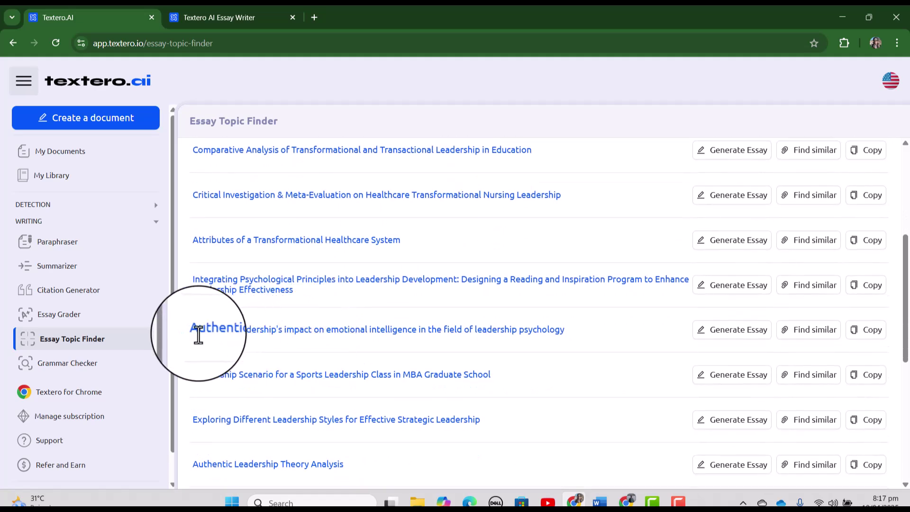
Copy the topic 'Authentic leadership's impact on emotional intelligence' and start a new generated essay.
left_click_drag(193, 331, 417, 333)
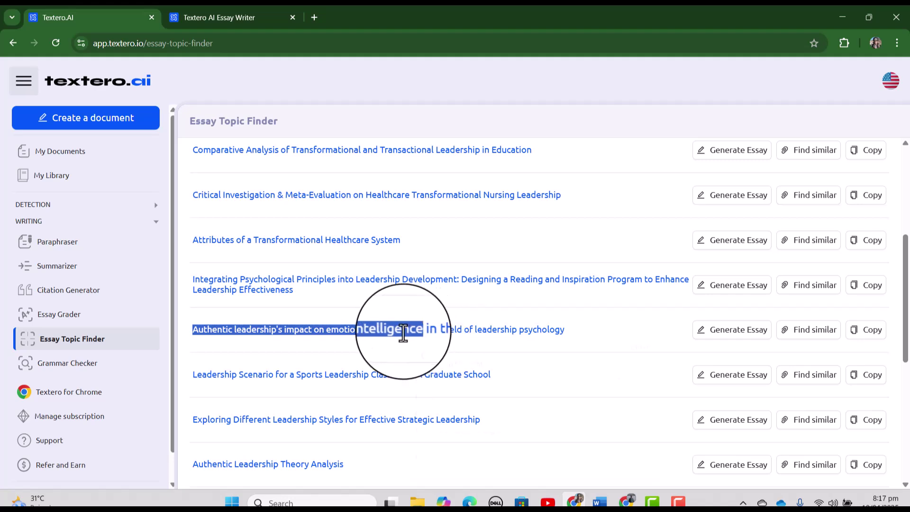
right_click(416, 333)
left_click(415, 348)
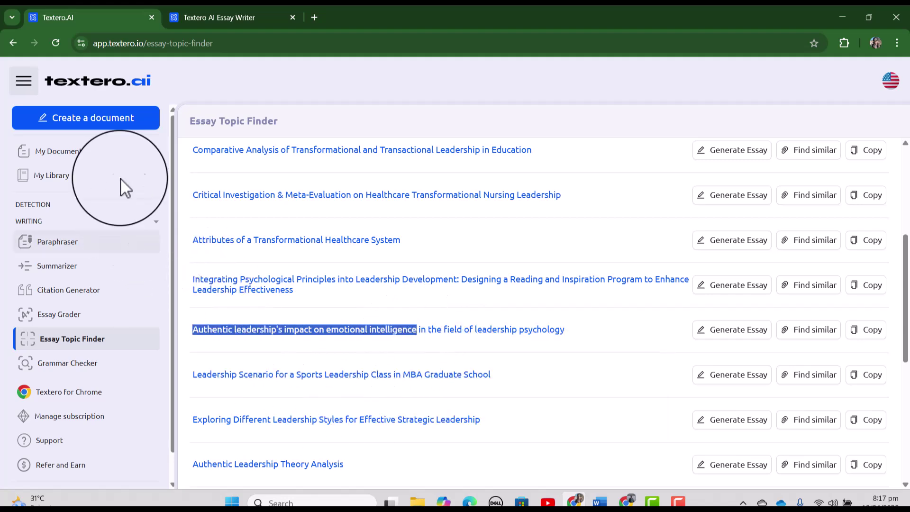
left_click(122, 121)
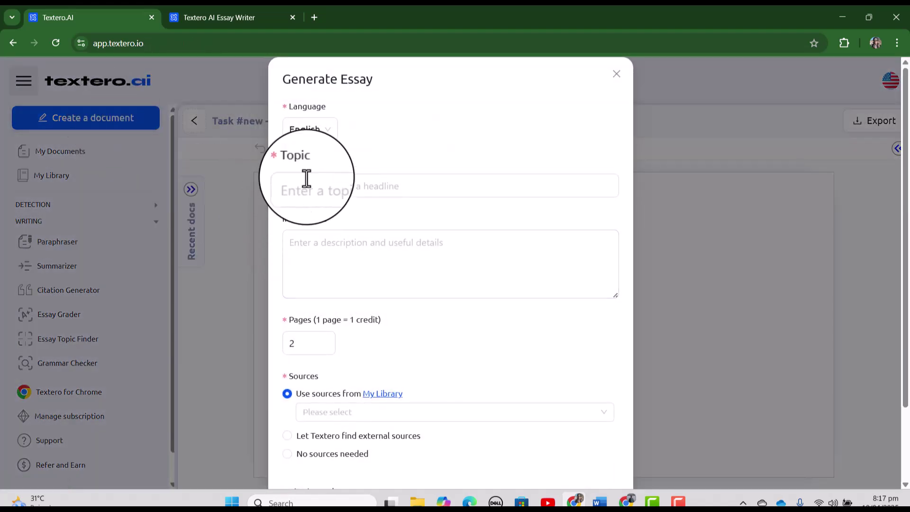
Paste 'Authentic leadership's impact on emotional intelligence' as the essay topic, keeping 2 pages.
left_click(324, 188)
left_click(324, 188)
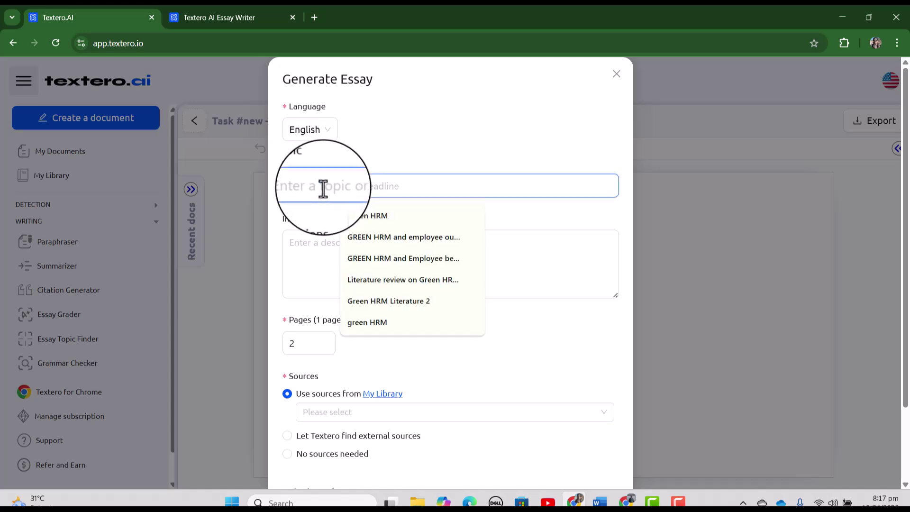
key("ctrl+v")
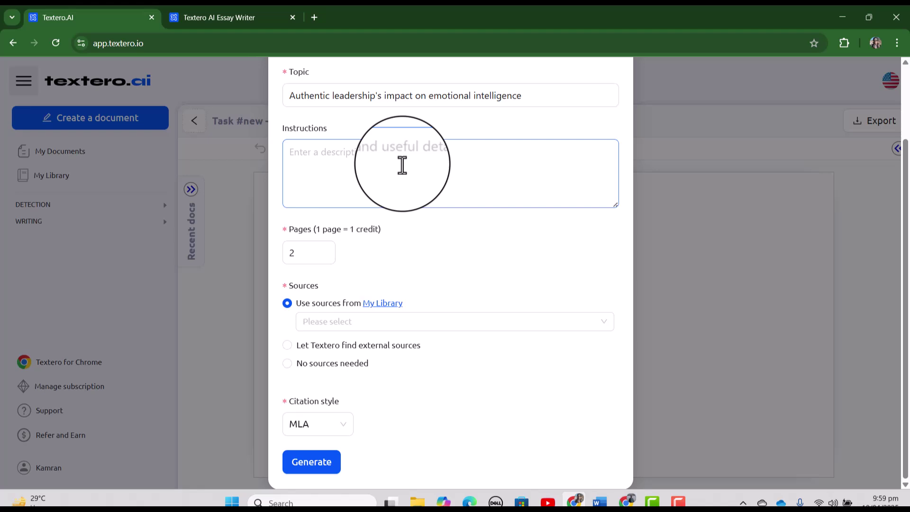
left_click(311, 253)
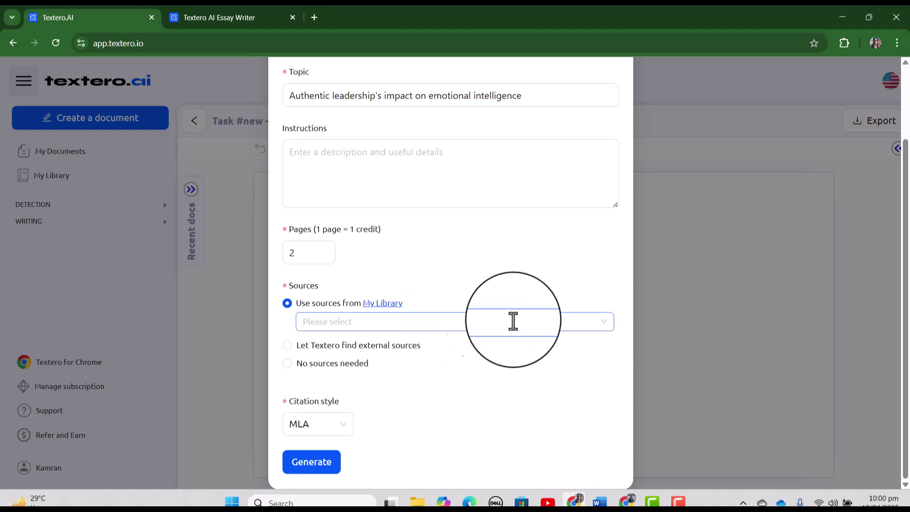
Have Textero find external sources and set the citation style to APA.
left_click(523, 321)
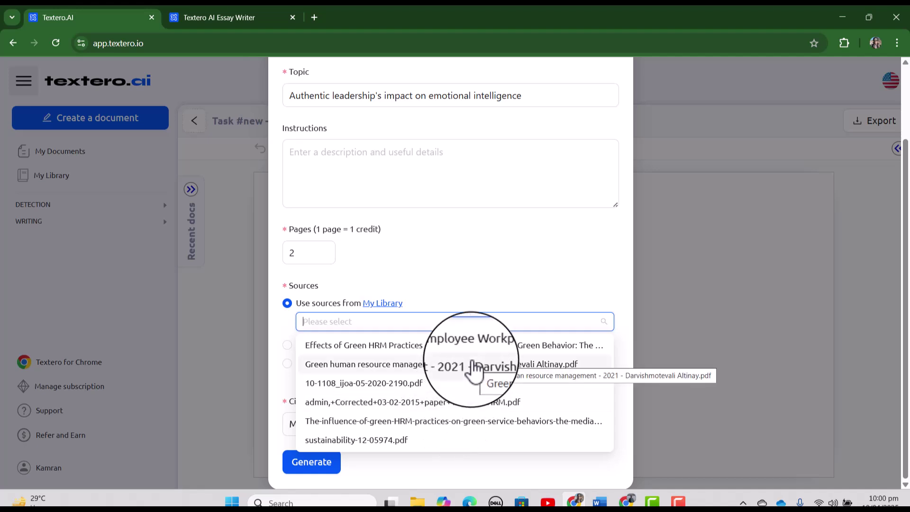
left_click(519, 271)
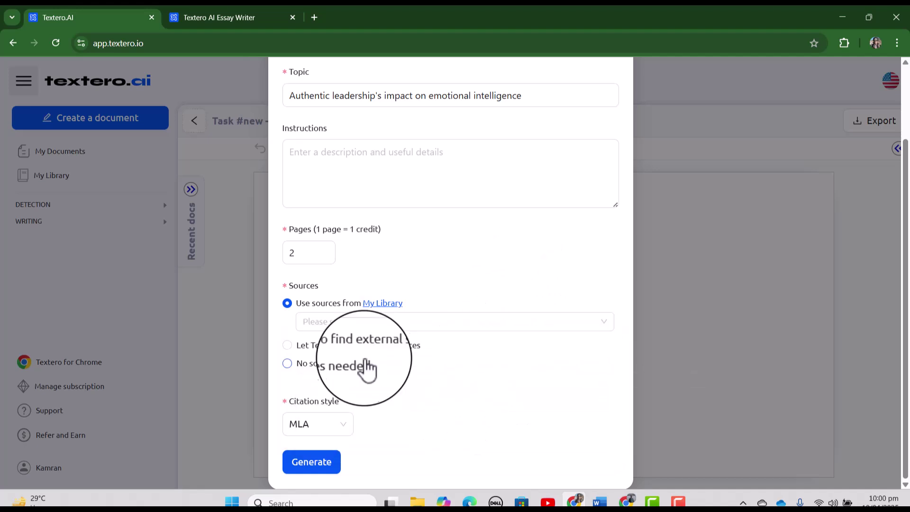
left_click(287, 348)
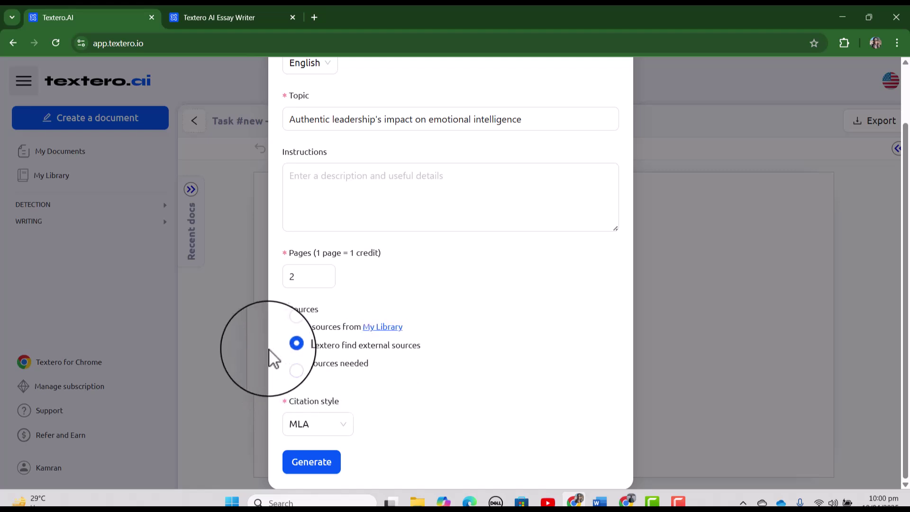
left_click(347, 430)
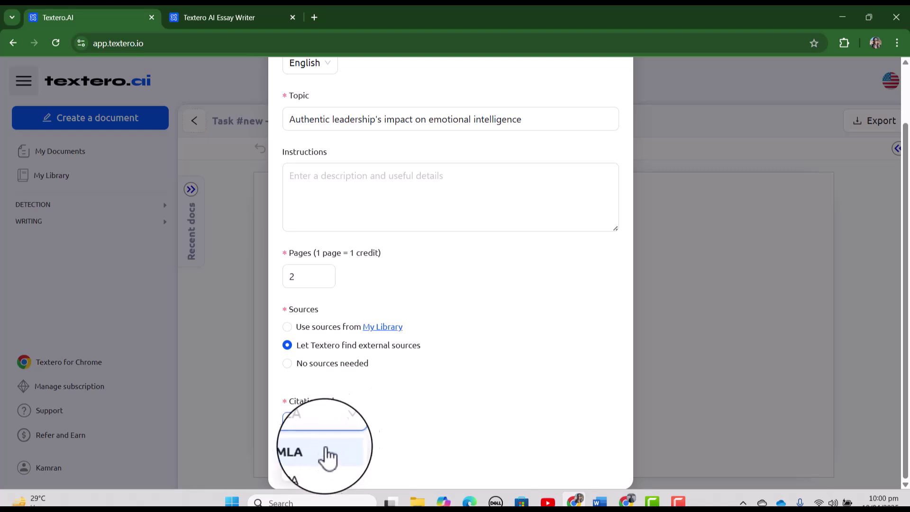
left_click(298, 469)
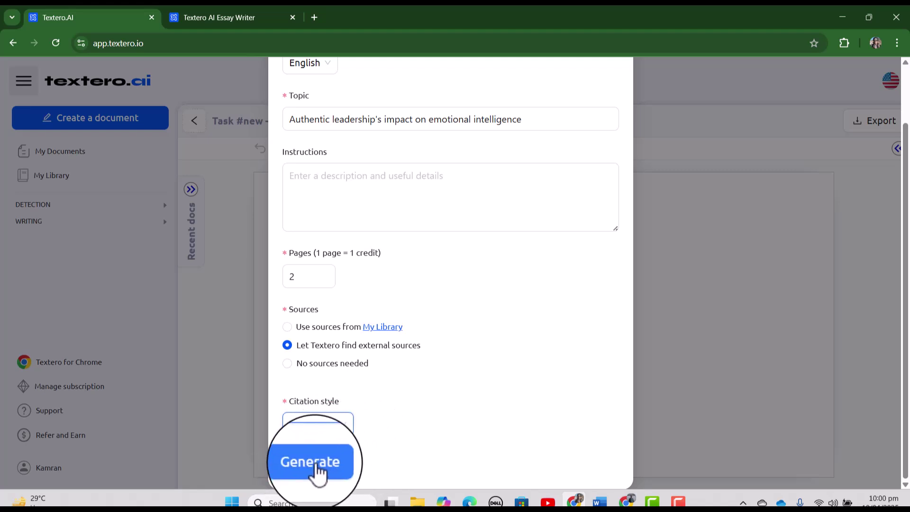
Generate the essay, open it, and scroll down to its three APA references.
left_click(314, 465)
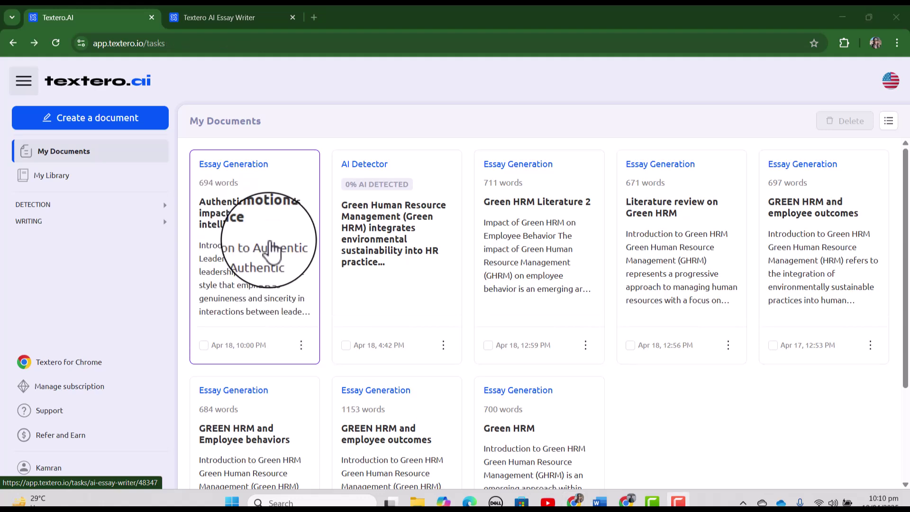
left_click(259, 254)
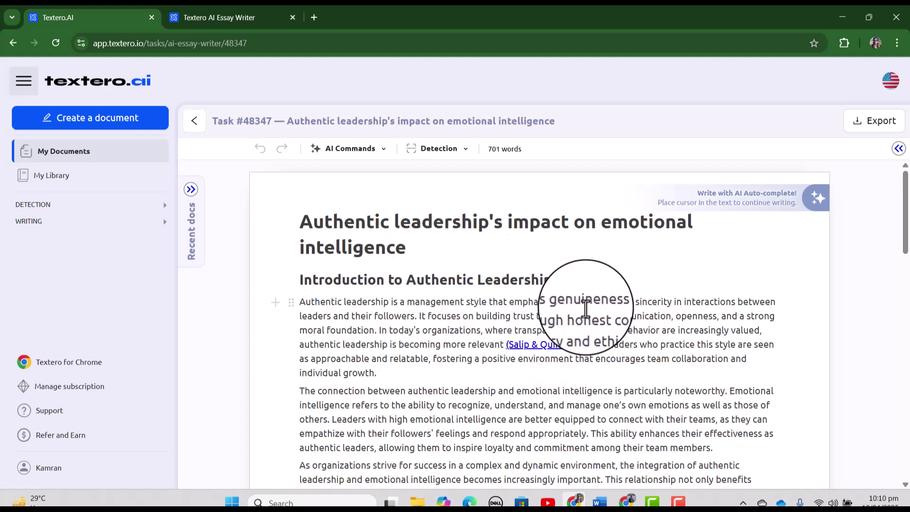
scroll(587, 309, "down", 6)
scroll(579, 316, "down", 3)
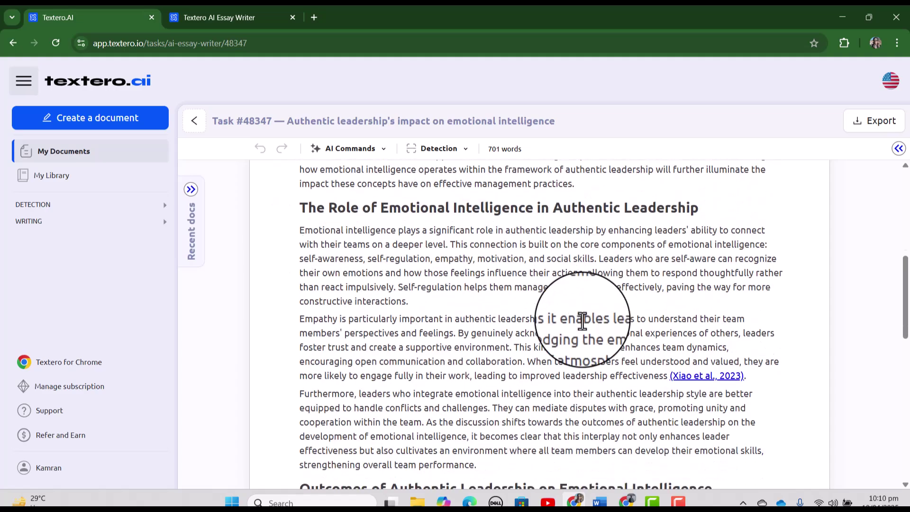
scroll(586, 317, "down", 5)
scroll(579, 325, "up", 1)
scroll(519, 326, "down", 3)
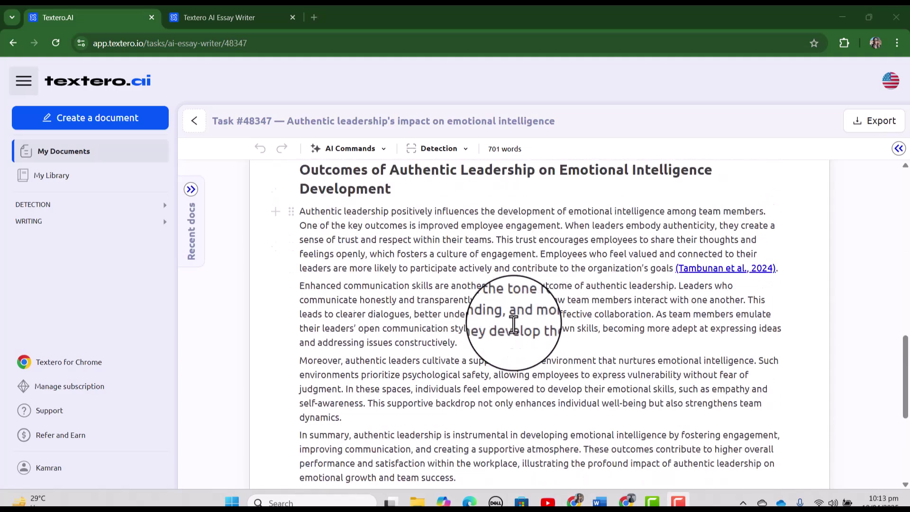
scroll(522, 360, "down", 4)
scroll(541, 426, "down", 1)
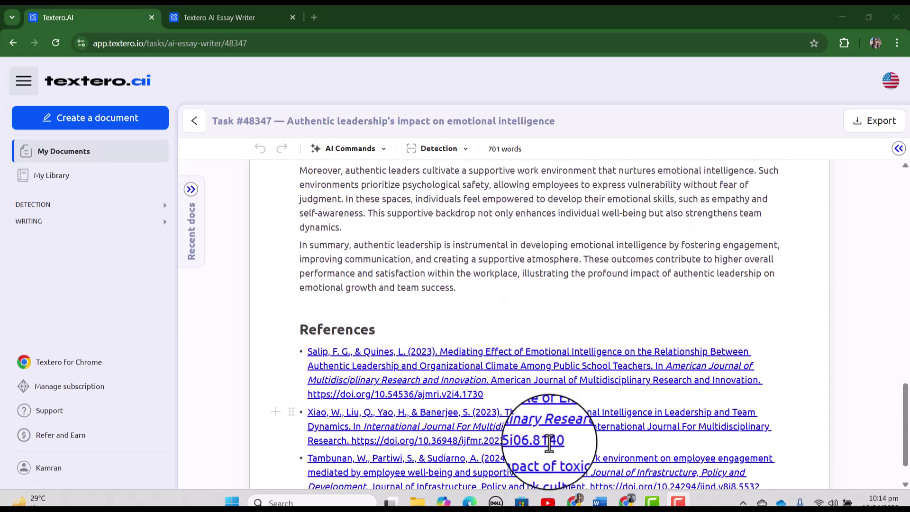
scroll(548, 448, "down", 1)
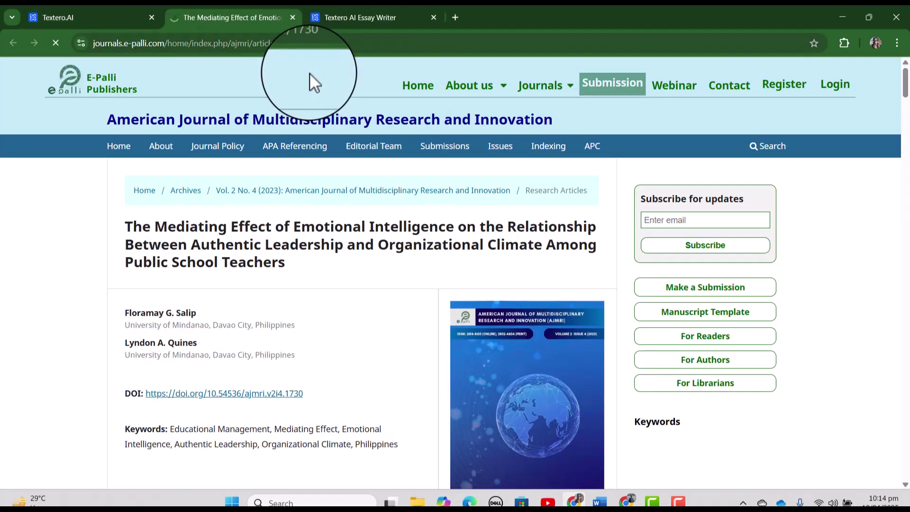
Scroll through the Salip & Quines journal article opened from the first reference.
scroll(428, 329, "down", 5)
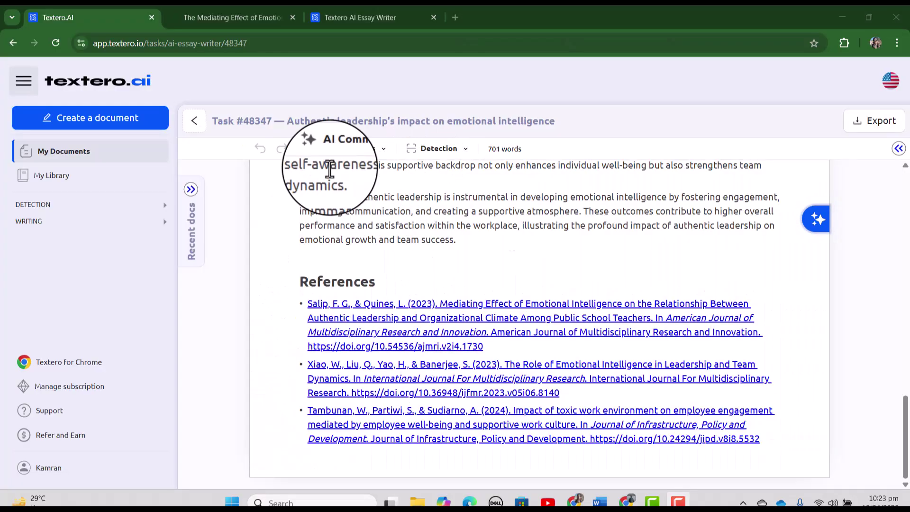
Paraphrase the first Introduction paragraph in Academic style and accept the rewrite.
left_click(388, 153)
scroll(448, 213, "up", 10)
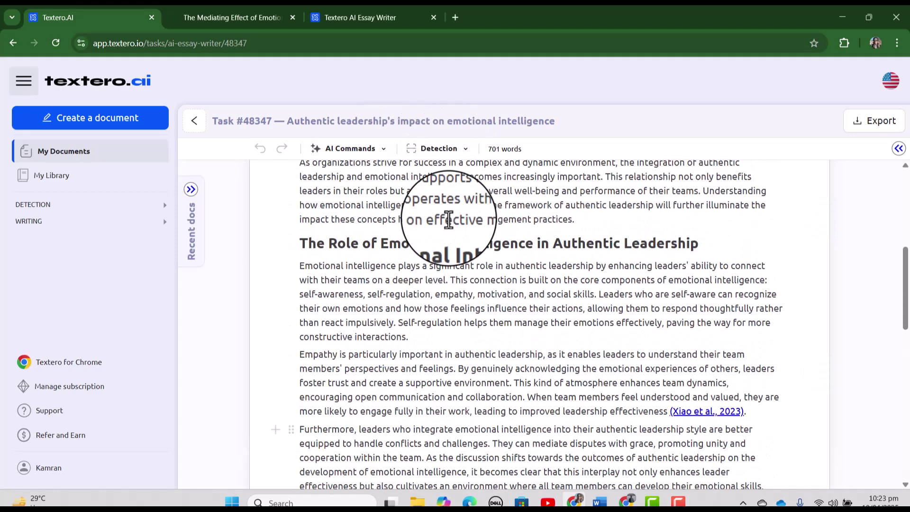
scroll(448, 220, "up", 4)
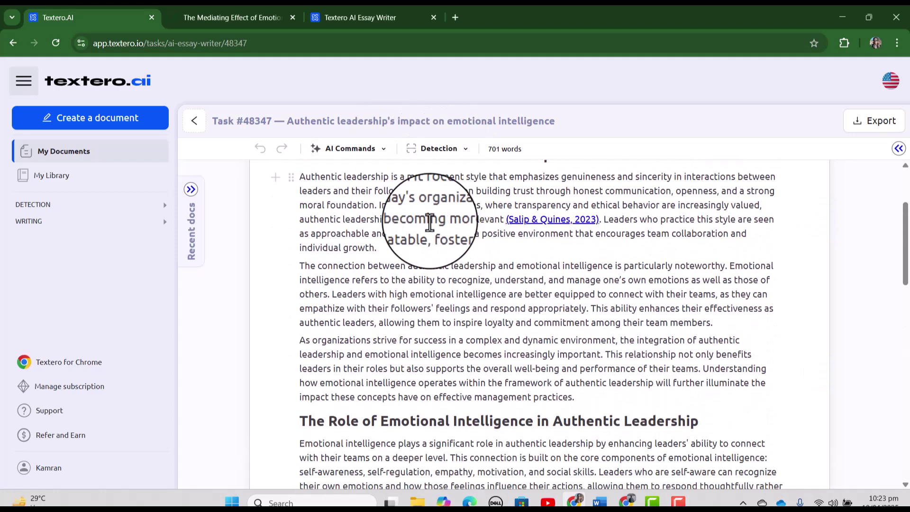
scroll(417, 232, "up", 2)
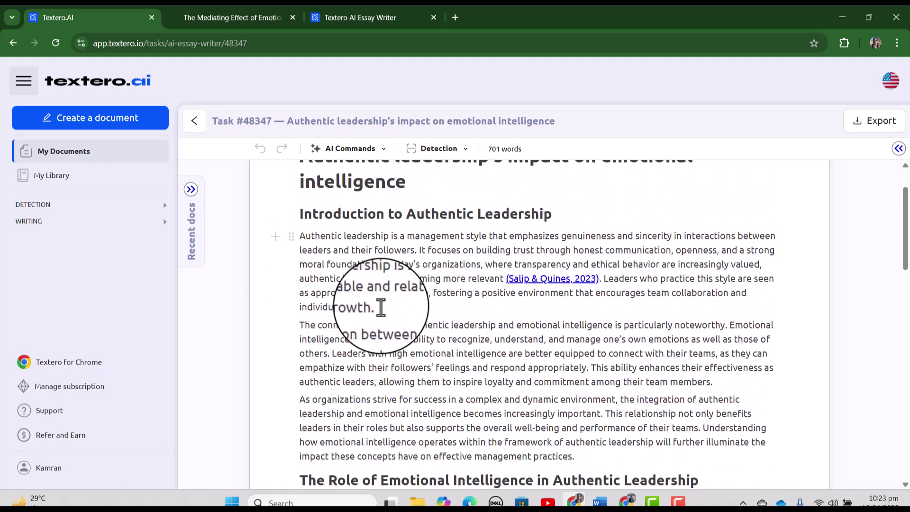
left_click_drag(381, 307, 301, 236)
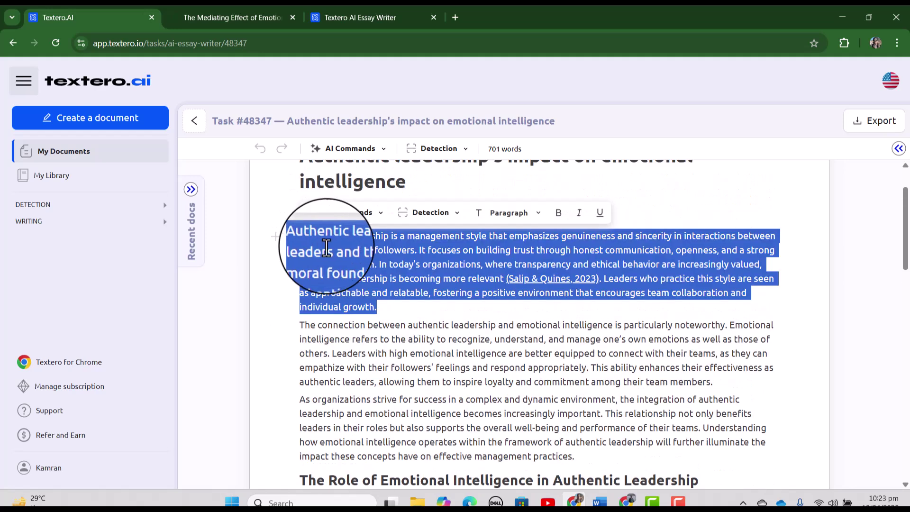
left_click(382, 217)
mouse_move(348, 246)
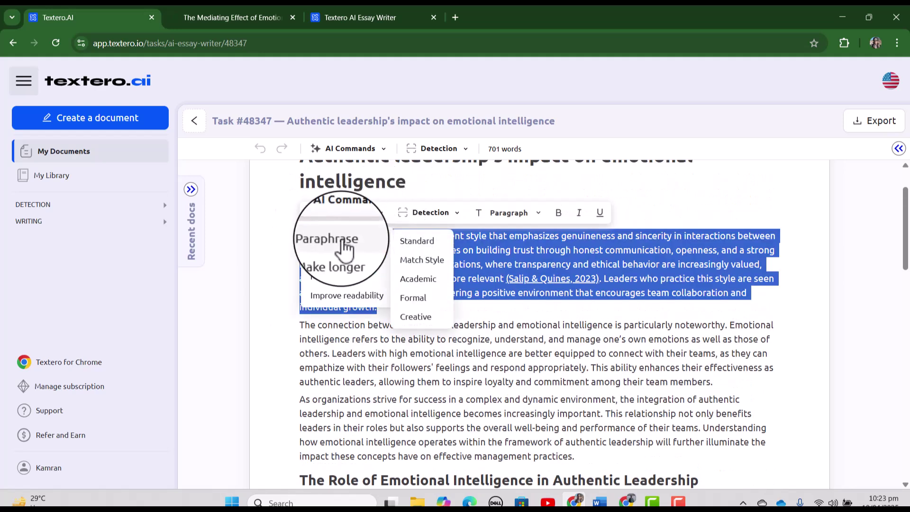
left_click(418, 281)
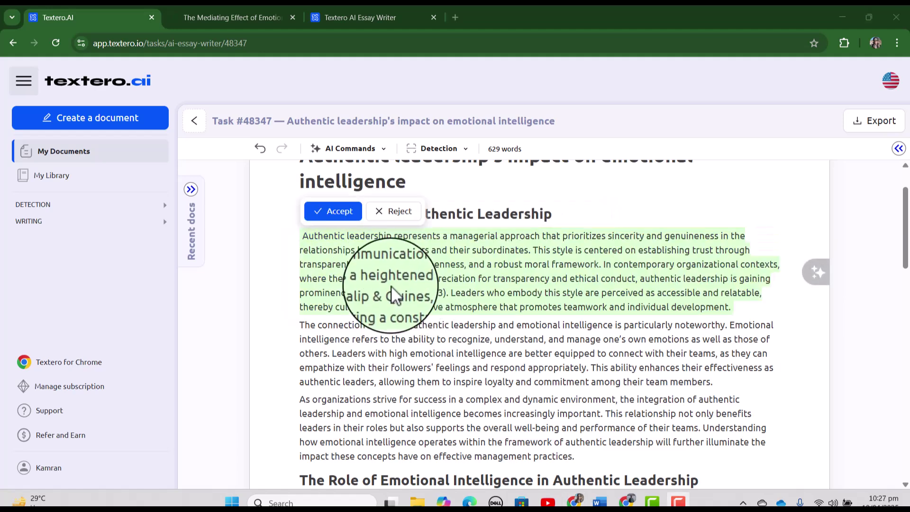
left_click(338, 212)
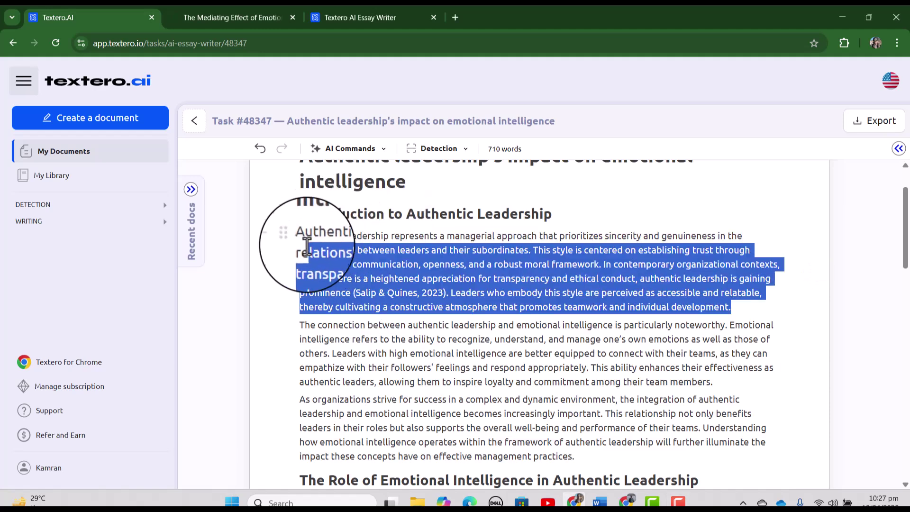
Make the rewritten paragraph longer and accept it, bringing the essay to 832 words.
left_click_drag(308, 247, 302, 240)
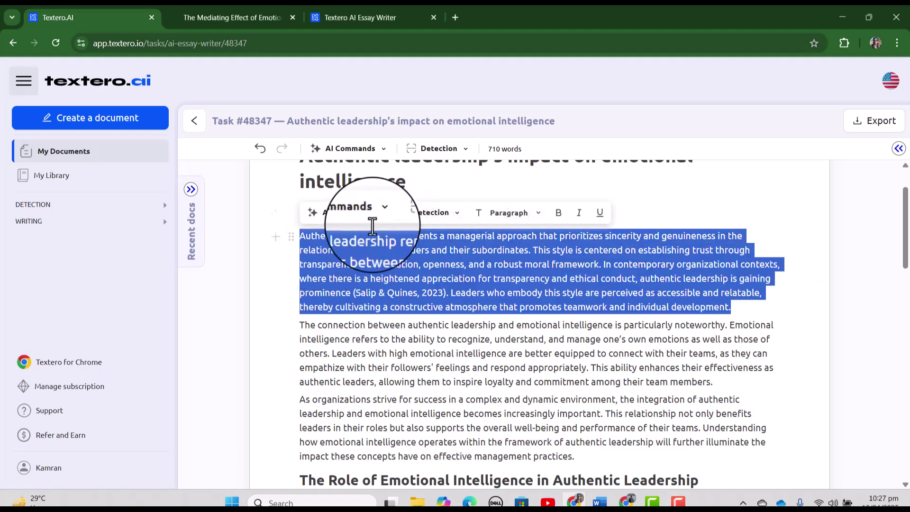
left_click(376, 213)
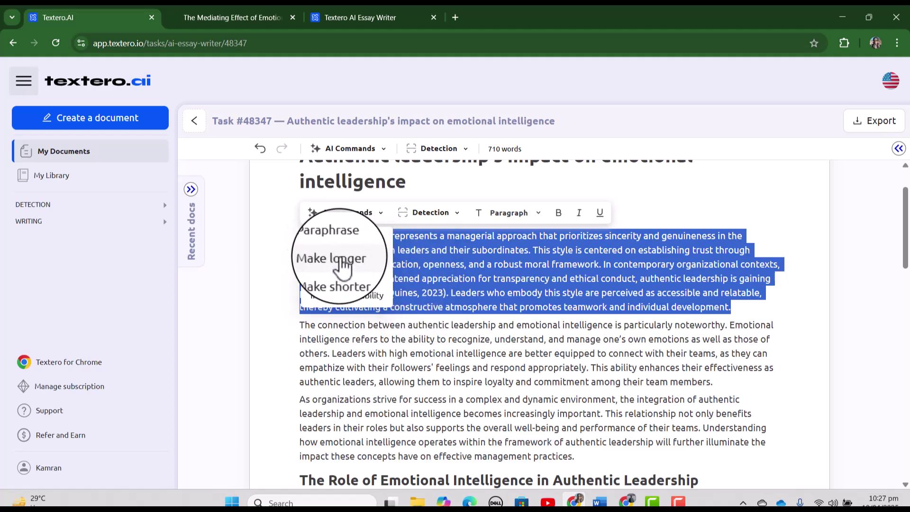
left_click(351, 260)
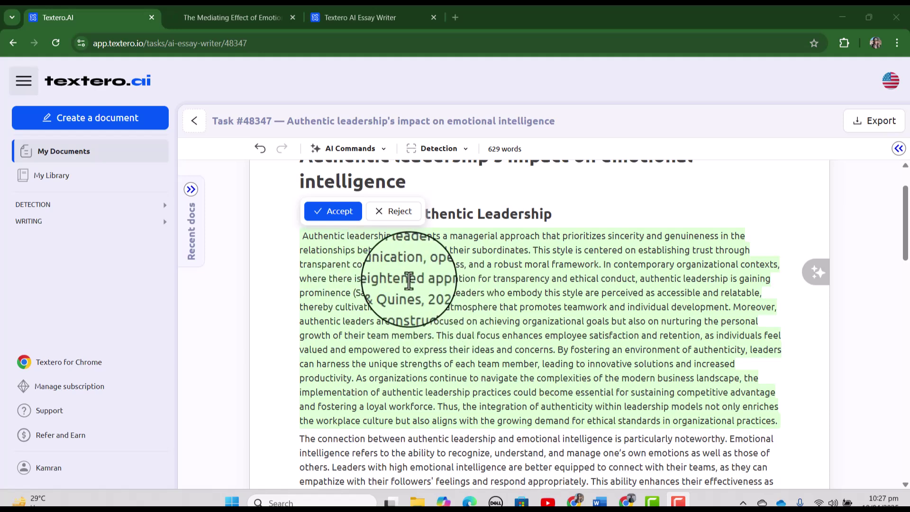
left_click(339, 214)
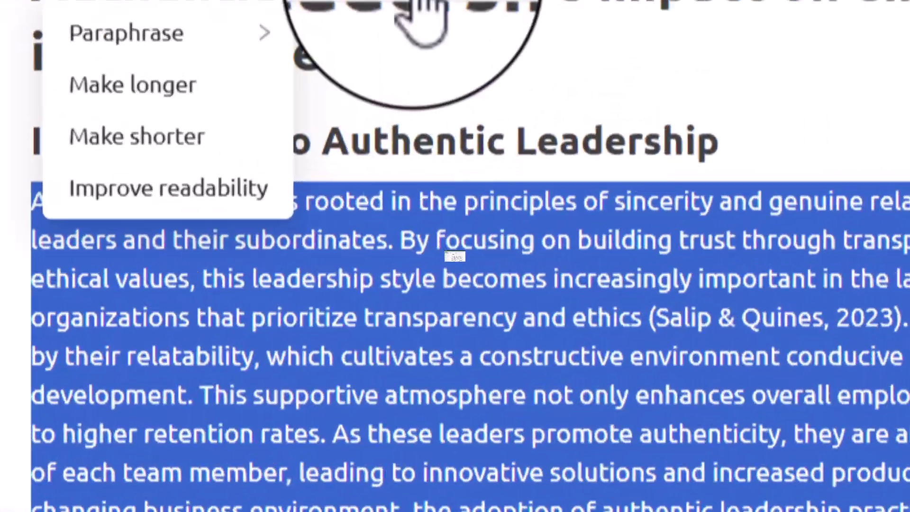
Check the Detection dropdown, then open AI Detector from the sidebar's DETECTION section.
left_click(455, 149)
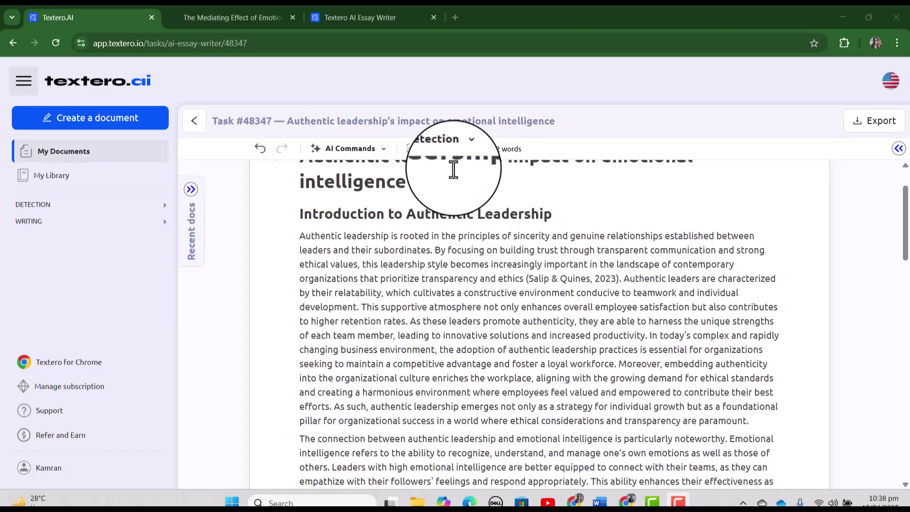
left_click(472, 151)
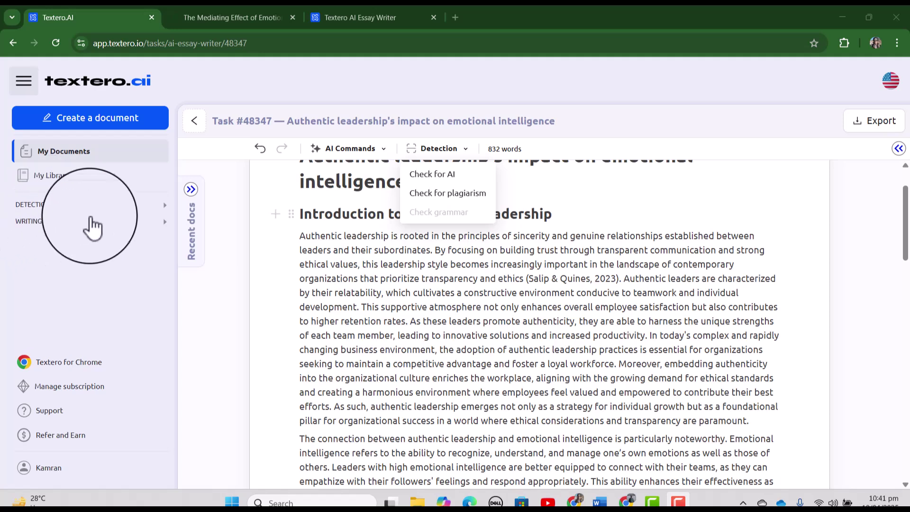
left_click(52, 207)
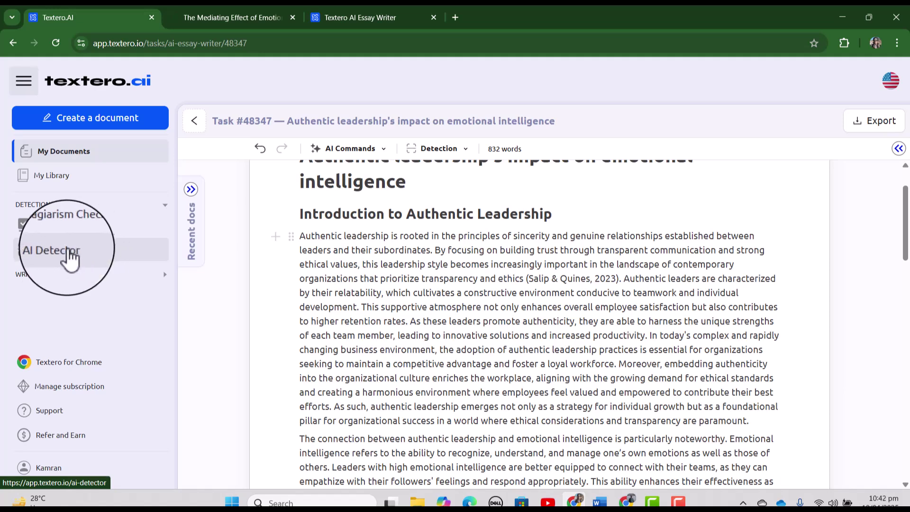
left_click(72, 260)
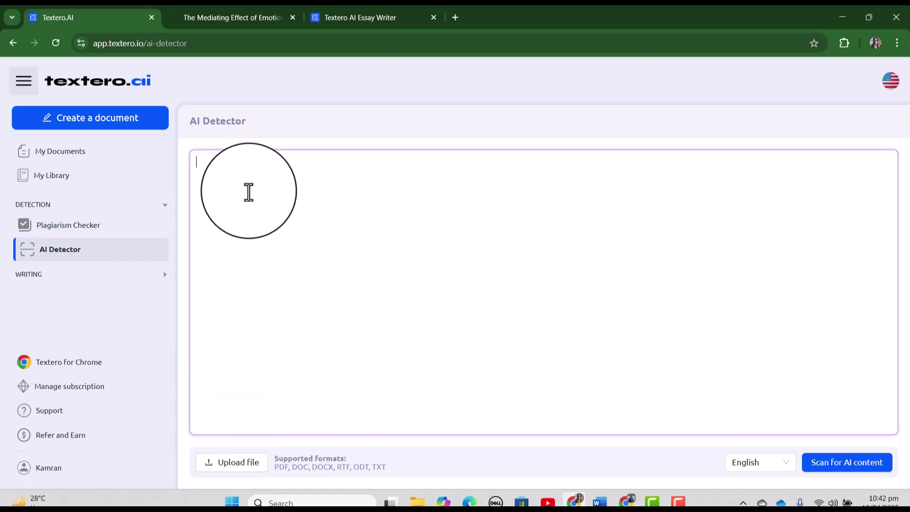
Paste the 699-word essay introduction into AI Detector and scan it for AI content.
mouse_move(600, 502)
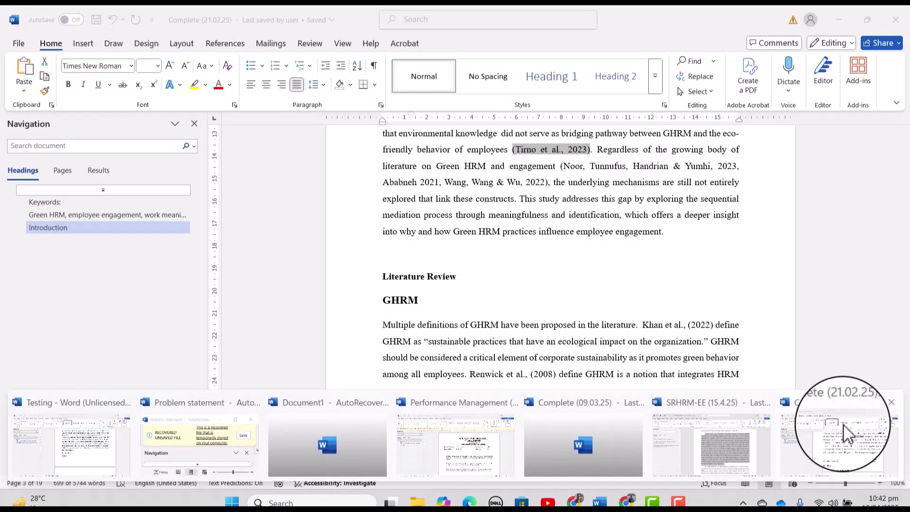
left_click(844, 424)
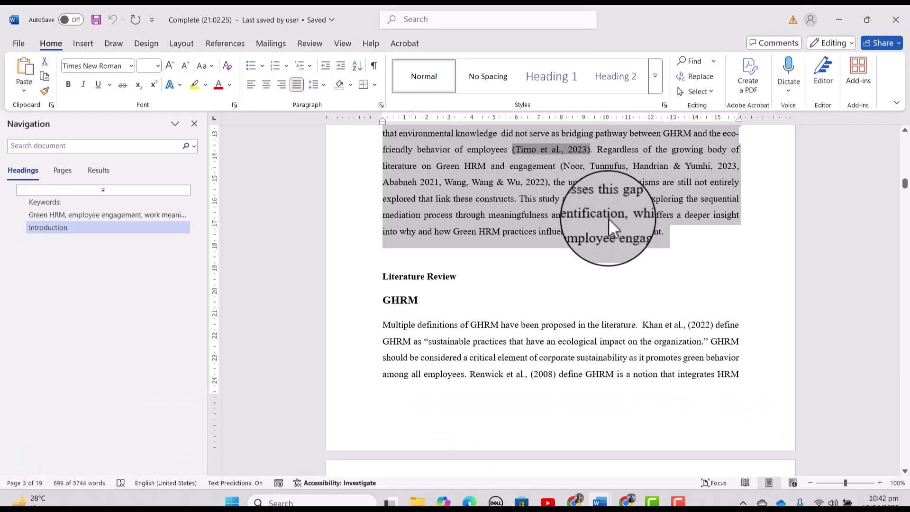
key("alt+Tab")
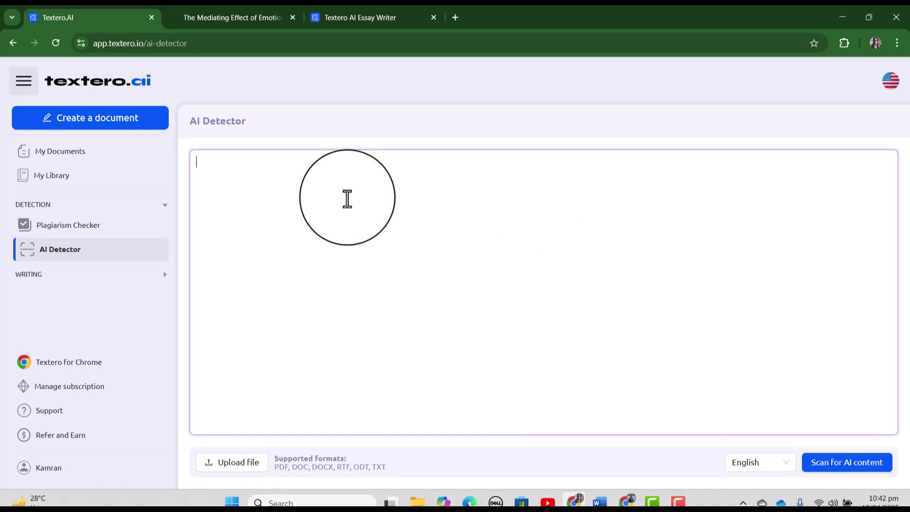
key("ctrl+v")
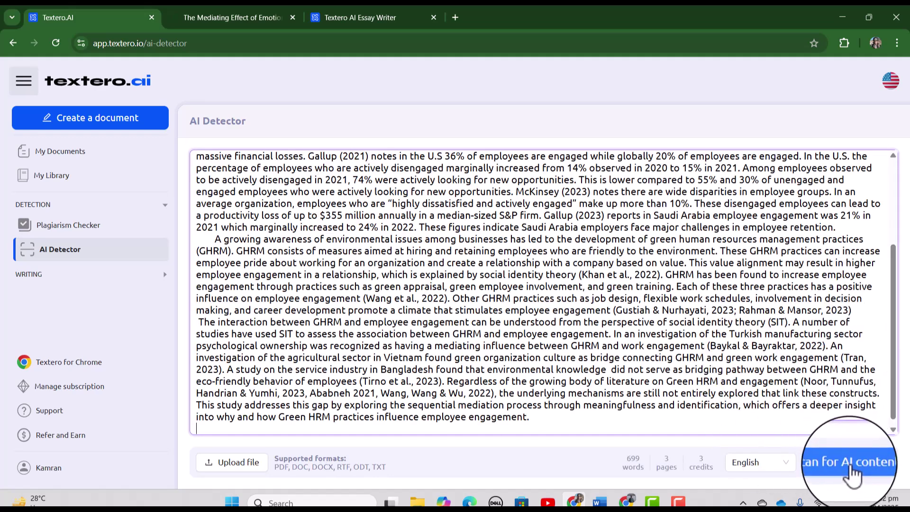
left_click(852, 474)
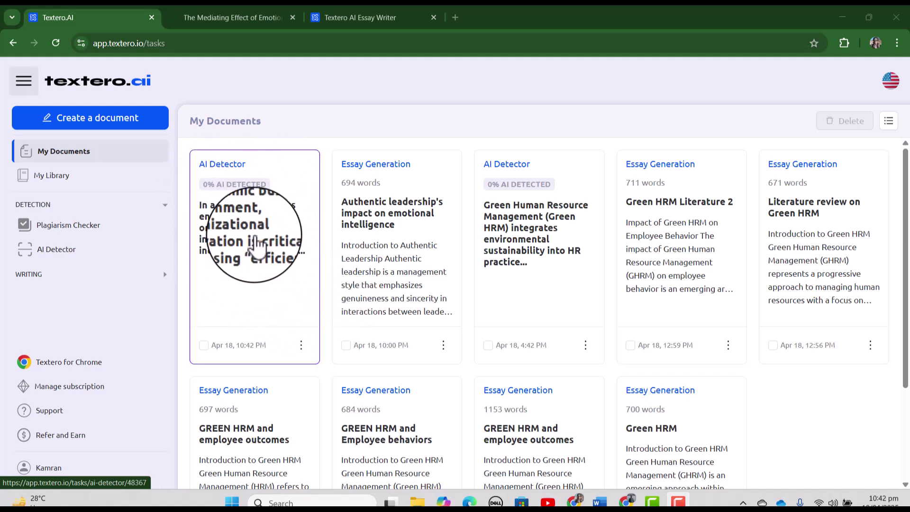
Open the AI Detection #48367 report, which shows 0% AI-generated content.
left_click(250, 238)
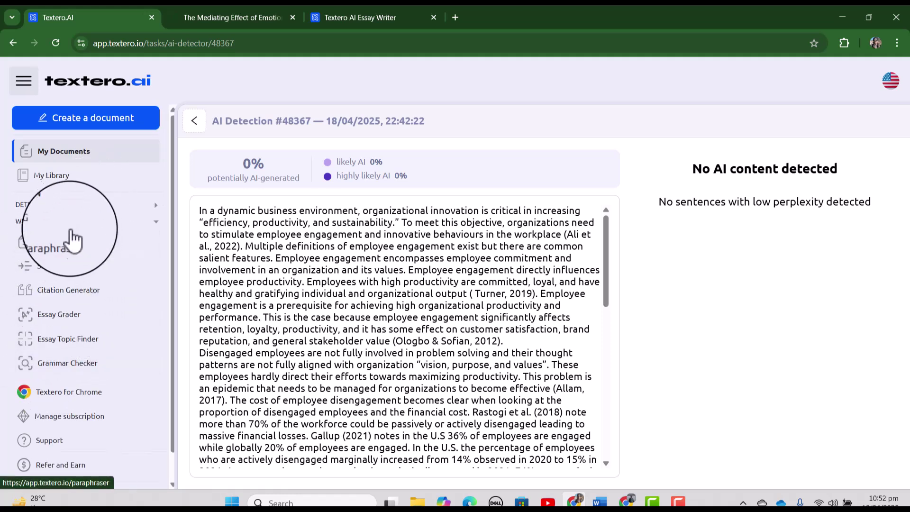
Paste the 699-word essay into the Summarizer and get a 119-word bullet-point summary.
left_click(66, 272)
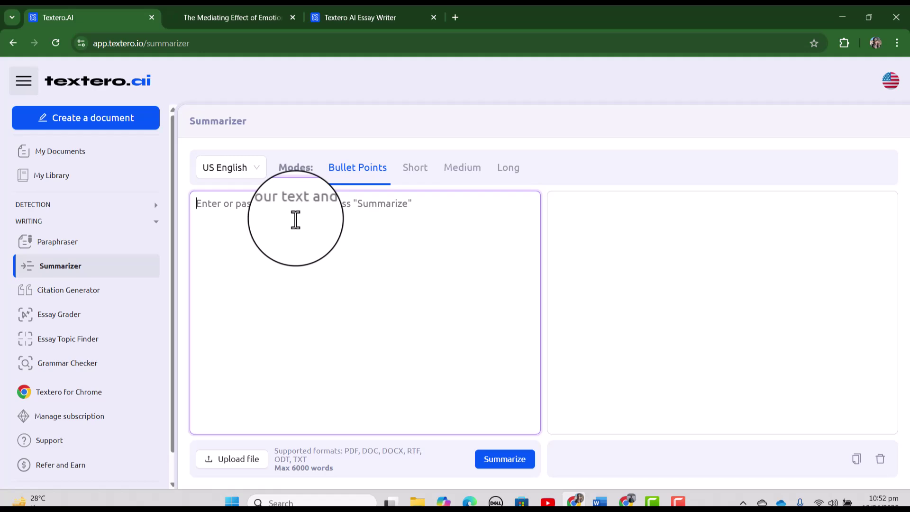
key("ctrl+v")
scroll(353, 311, "up", 5)
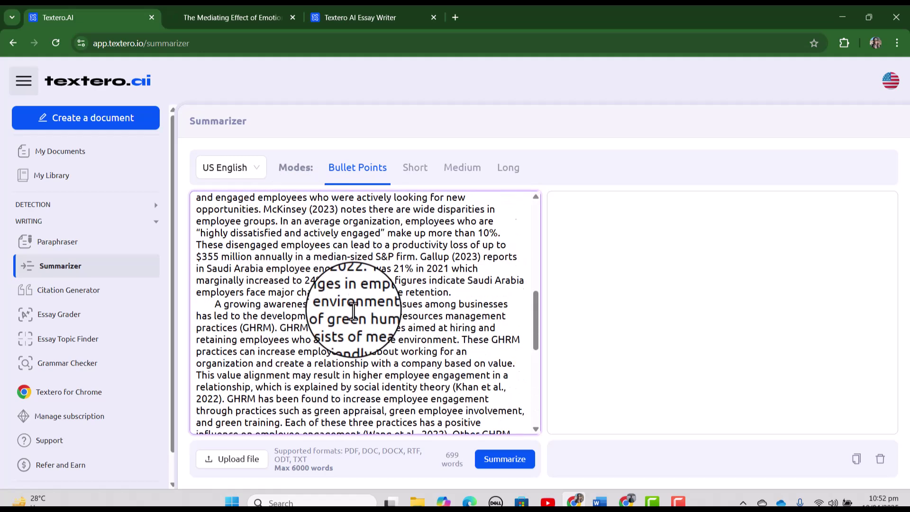
scroll(355, 303, "up", 3)
scroll(361, 313, "down", 5)
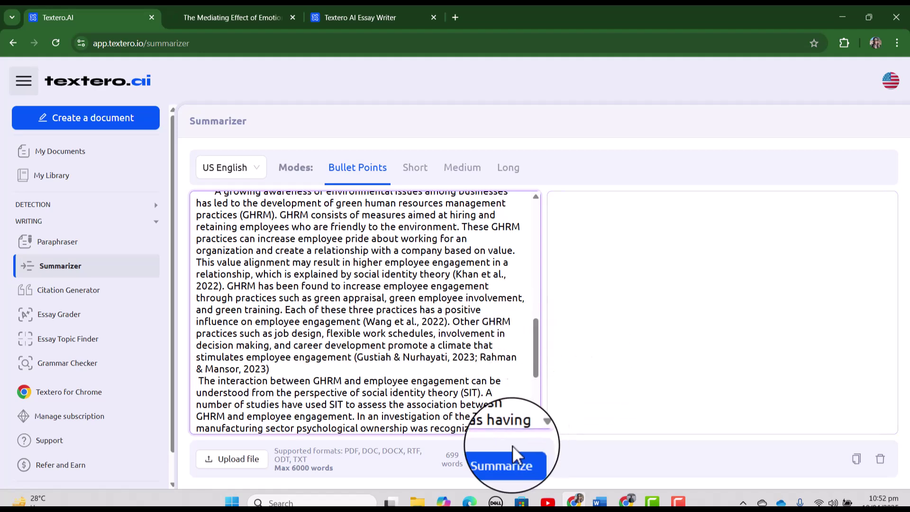
left_click(494, 464)
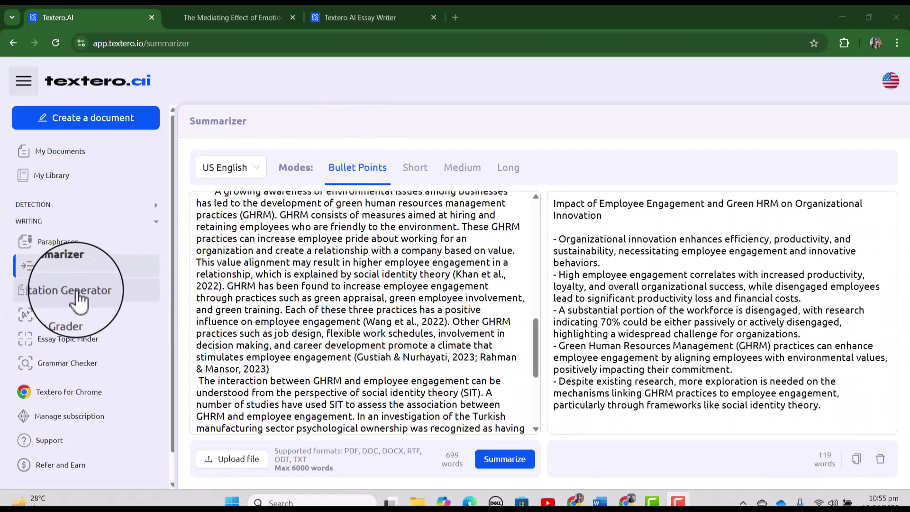
In the Citation Generator, begin searching for a journal article by typing 'gre'.
left_click(79, 300)
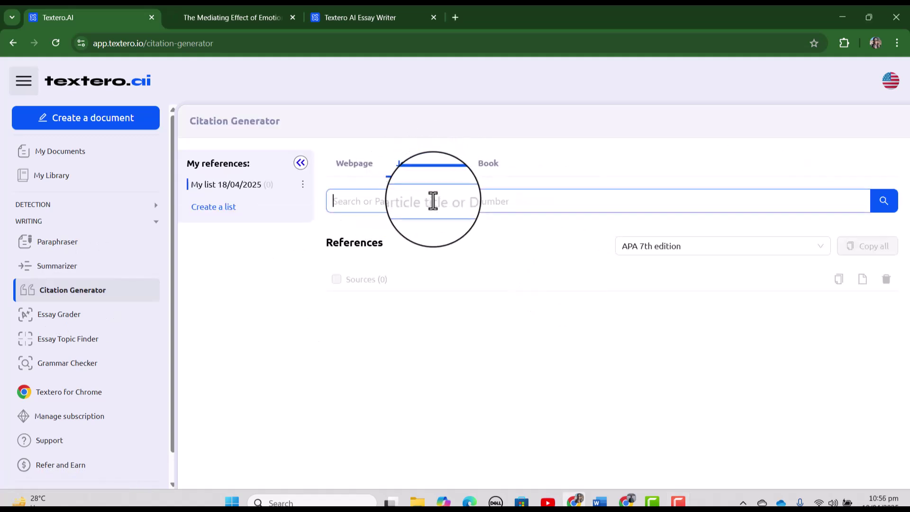
left_click(433, 200)
type("gre")
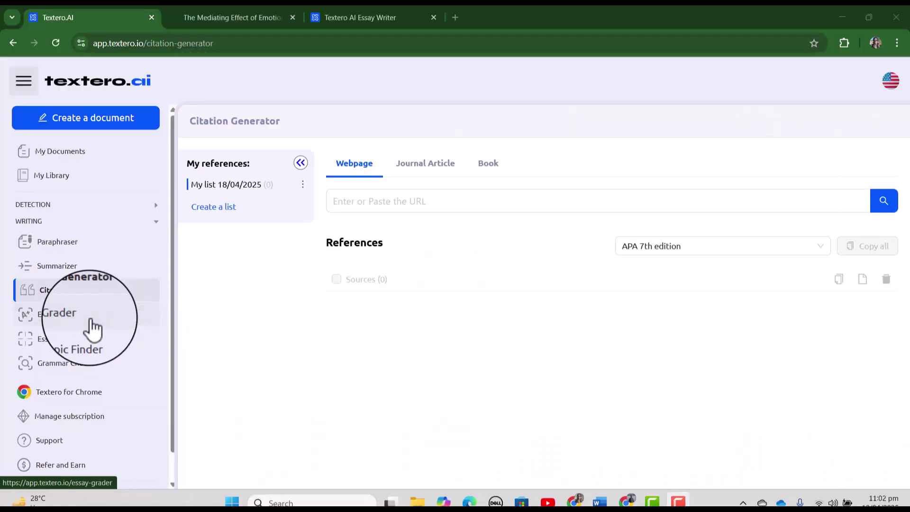
Paste the essay into the Essay Grader and grade it: 65 overall, Cohesiveness 60.
left_click(83, 324)
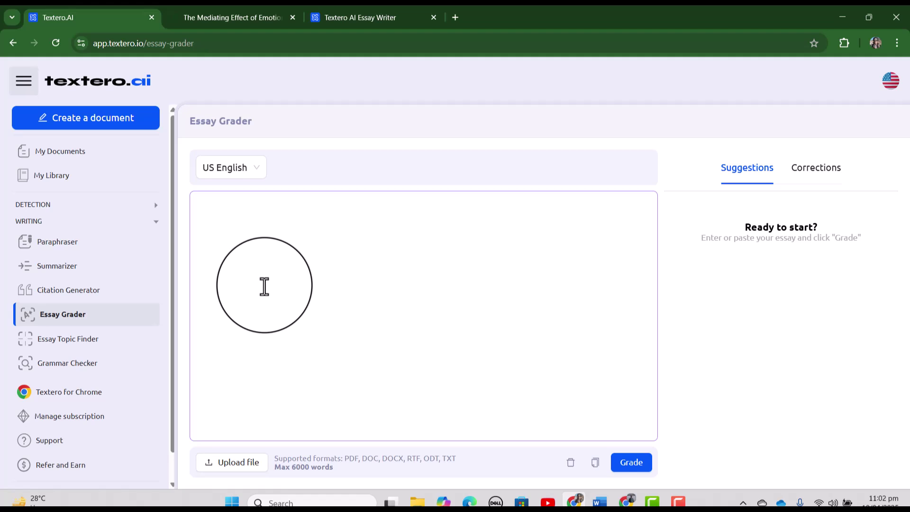
left_click(315, 259)
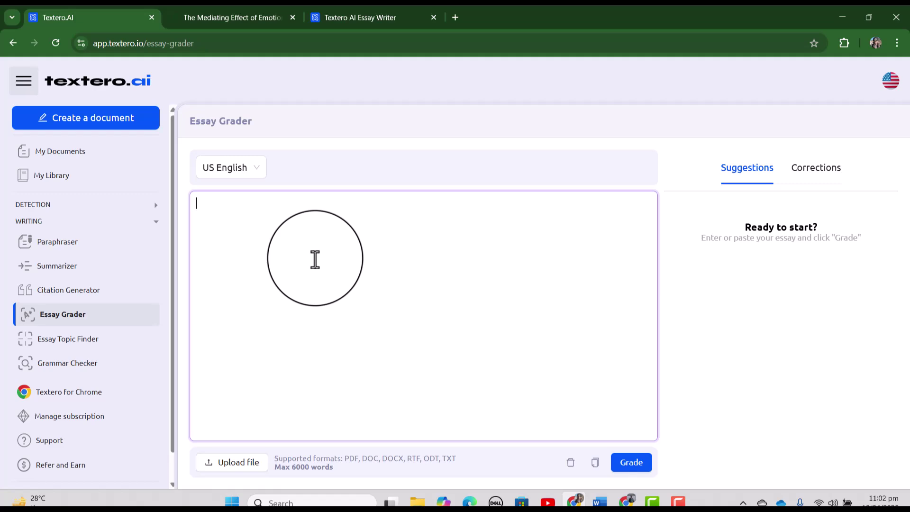
key("ctrl+v")
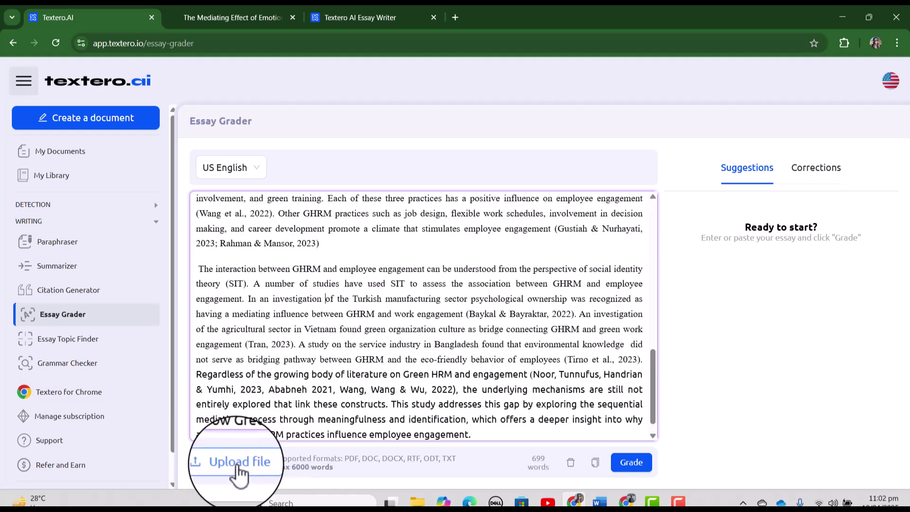
left_click(631, 464)
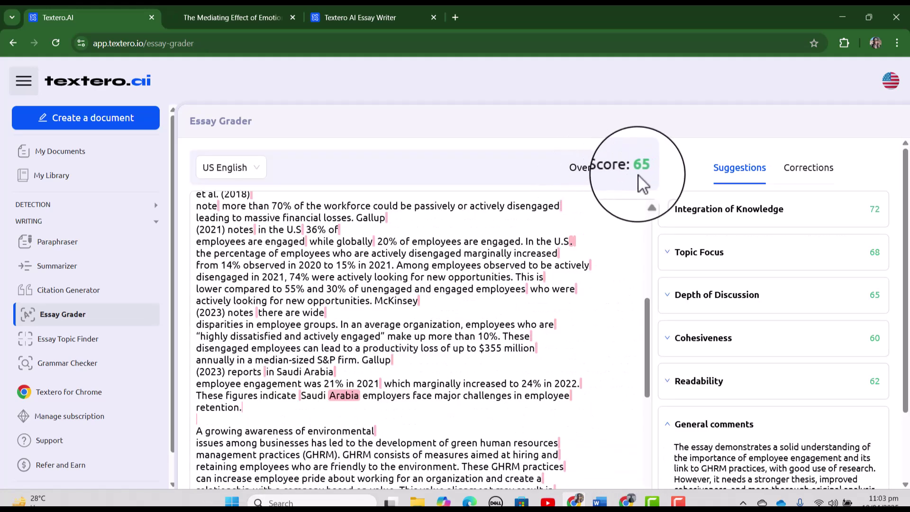
scroll(742, 396, "down", 2)
scroll(730, 432, "up", 1)
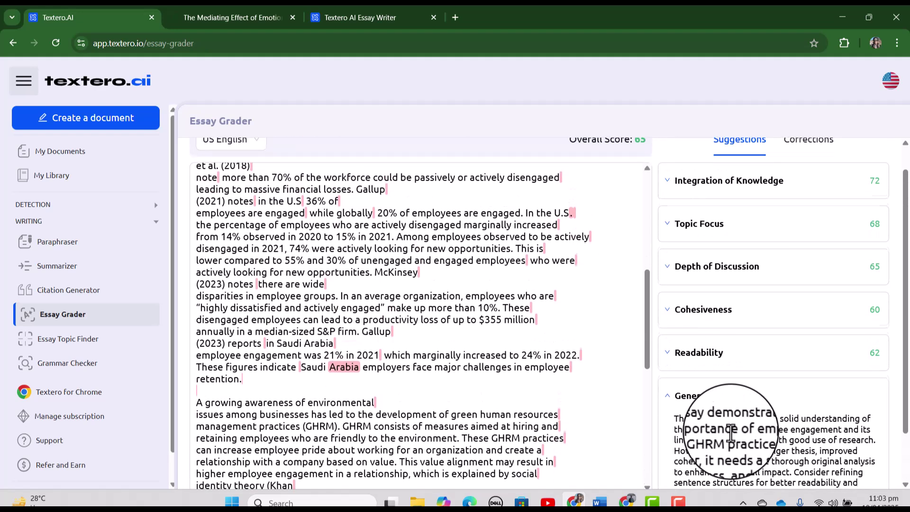
scroll(731, 432, "up", 1)
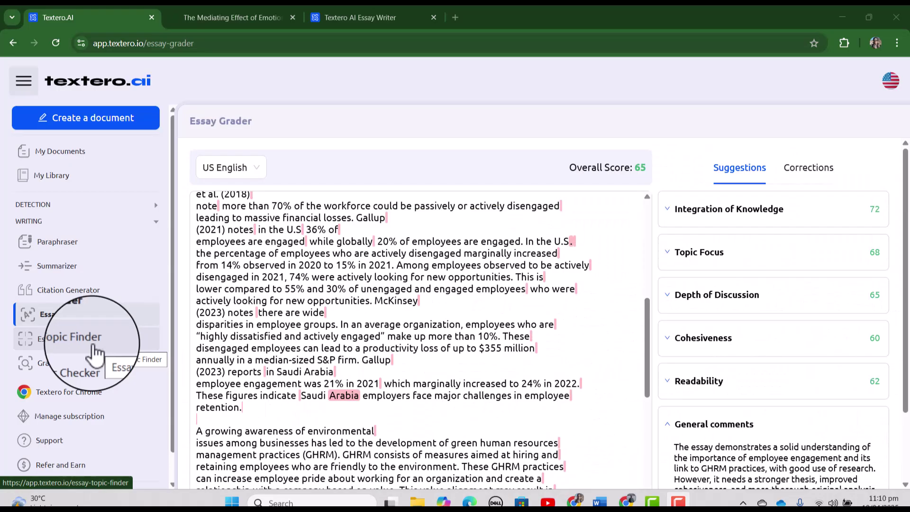
Paste the essay into the Grammar Checker and run the check to highlight corrections.
left_click(70, 366)
left_click(259, 242)
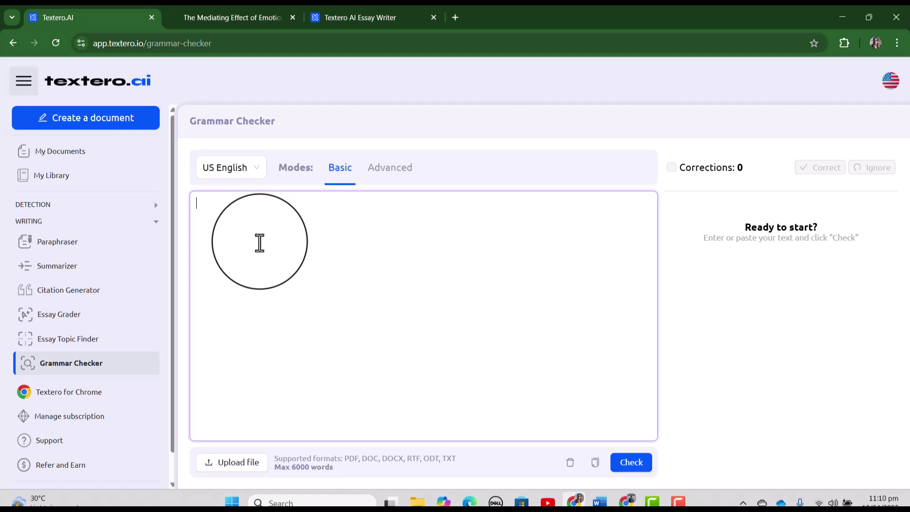
key("ctrl+v")
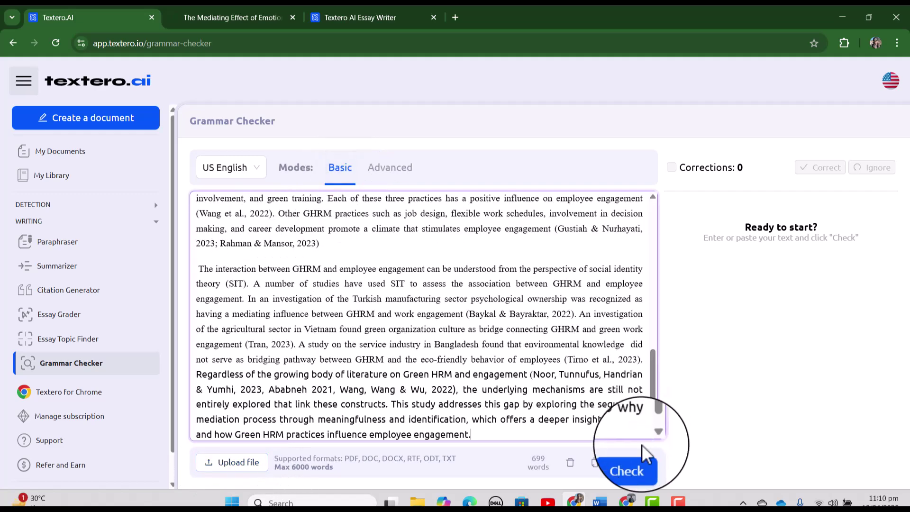
left_click(632, 465)
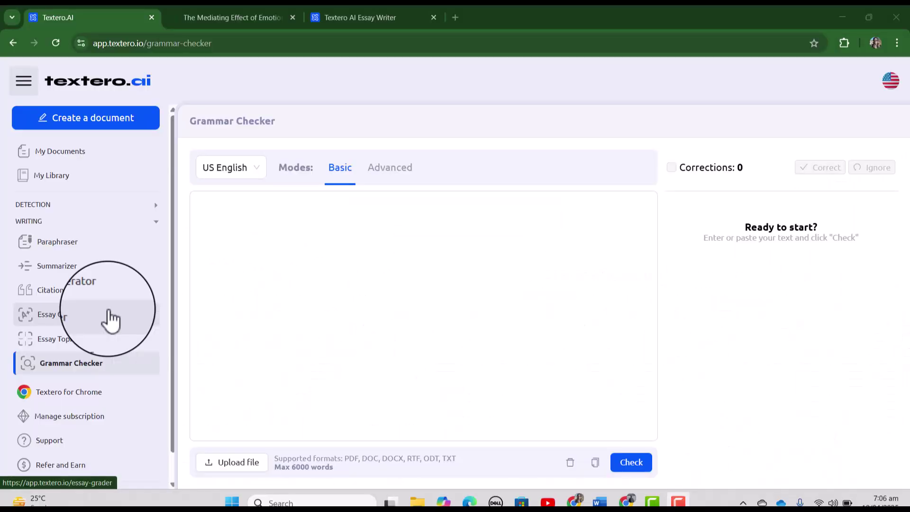
Start a new upload in My Library and choose the Add webpage option.
left_click(93, 190)
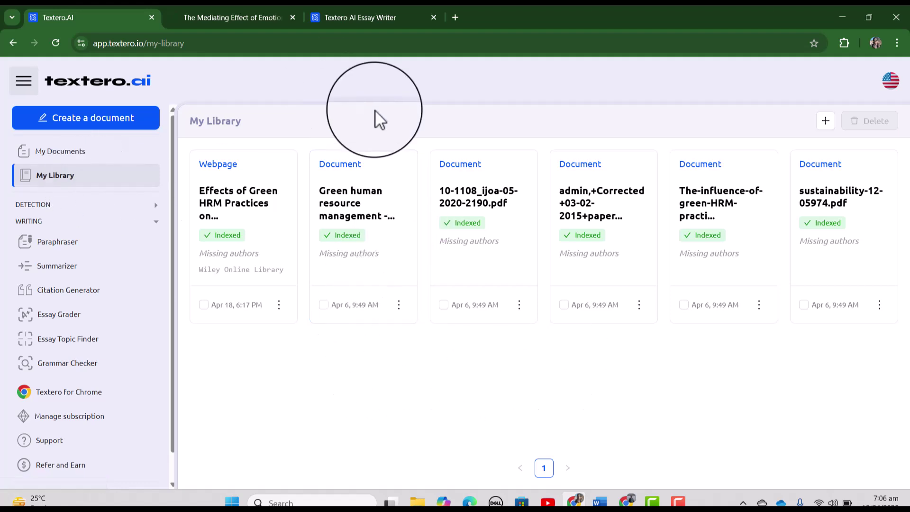
left_click(827, 121)
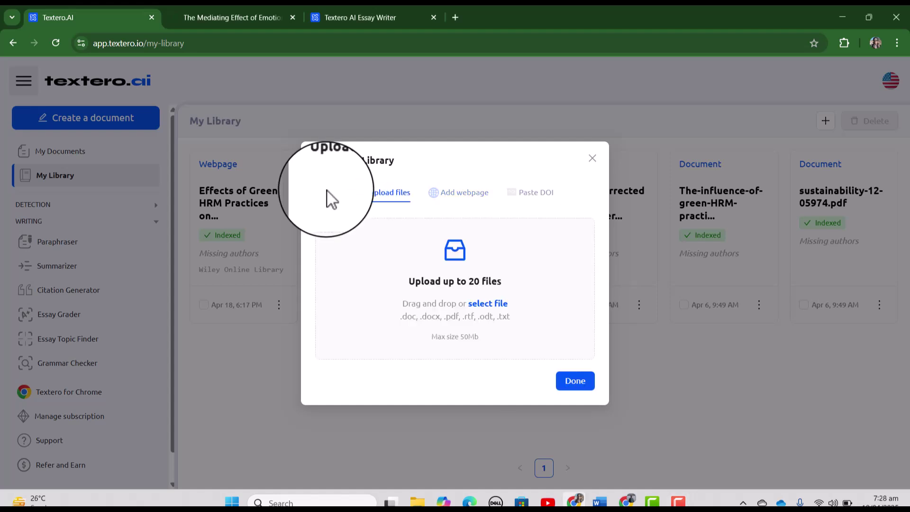
left_click(453, 192)
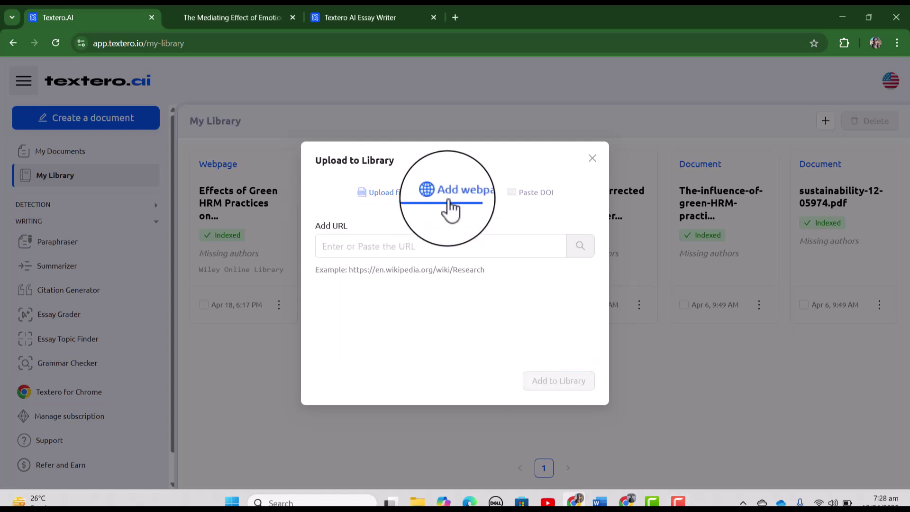